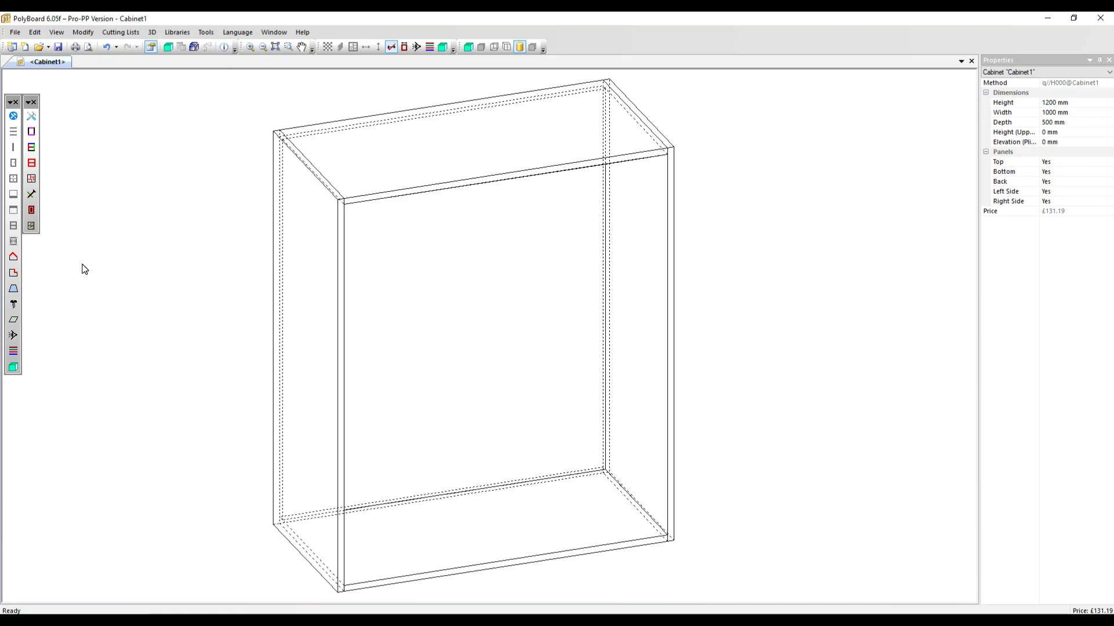
left_click(485, 336)
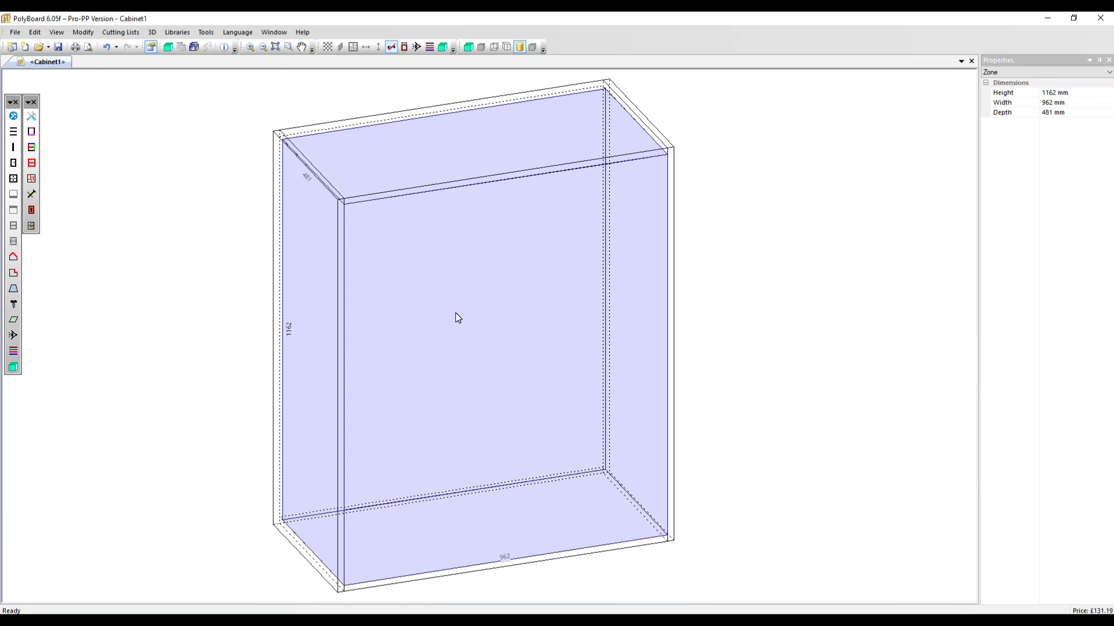
left_click(82, 32)
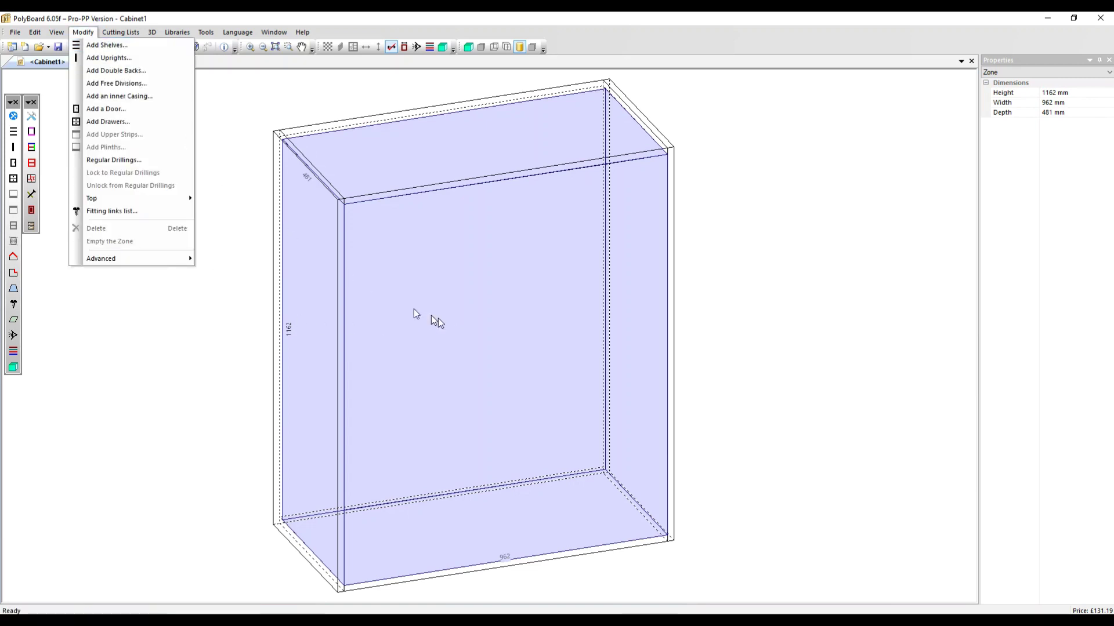
left_click(454, 287)
right_click(455, 287)
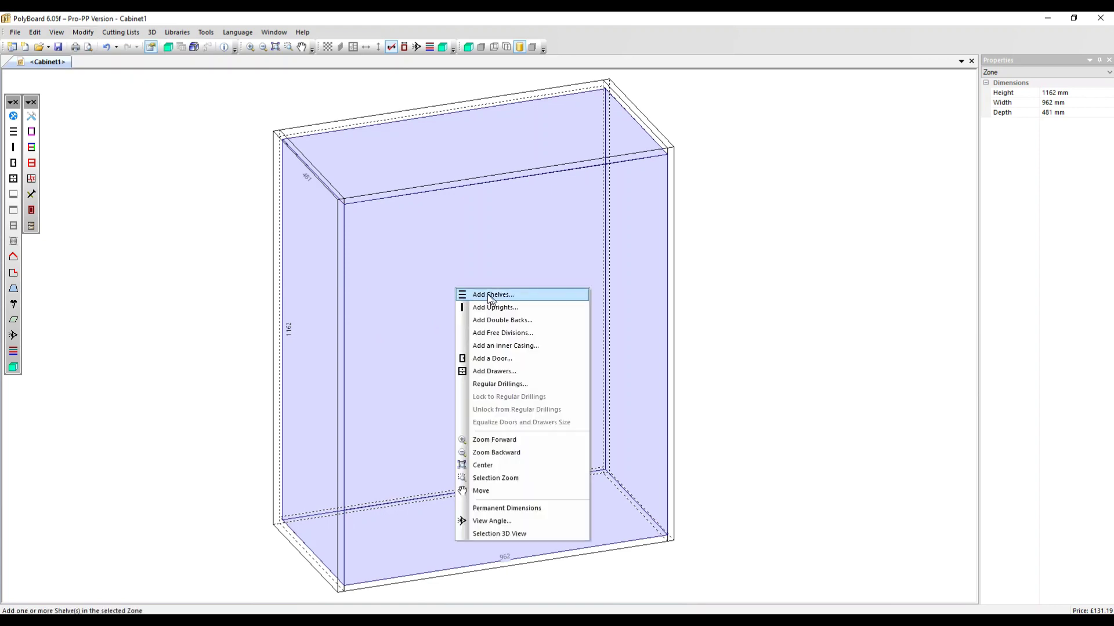
left_click(183, 293)
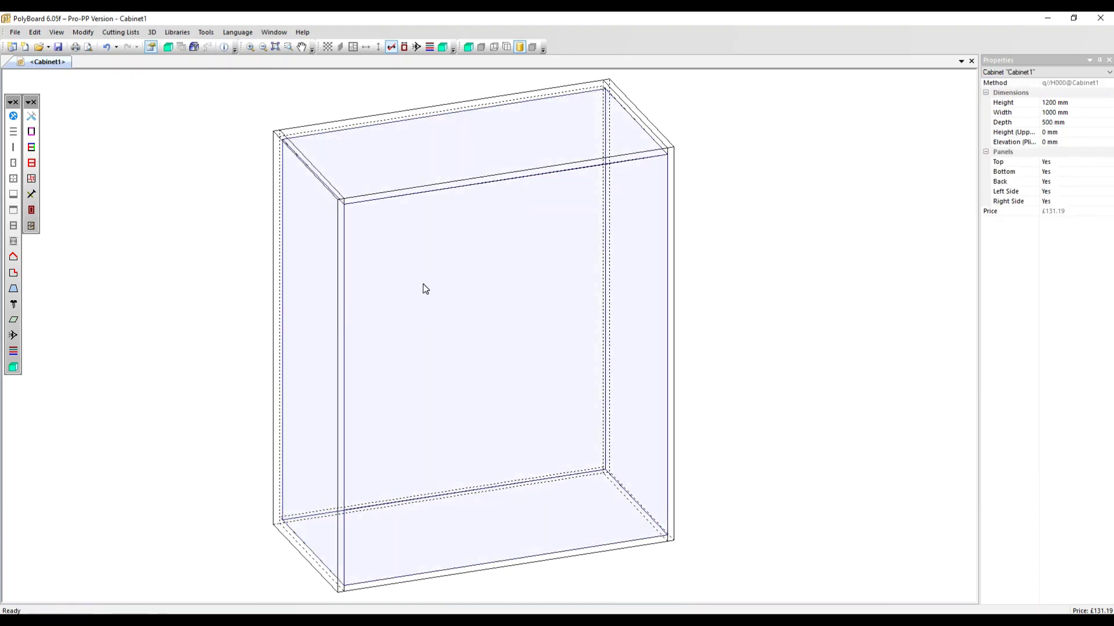
left_click(423, 287)
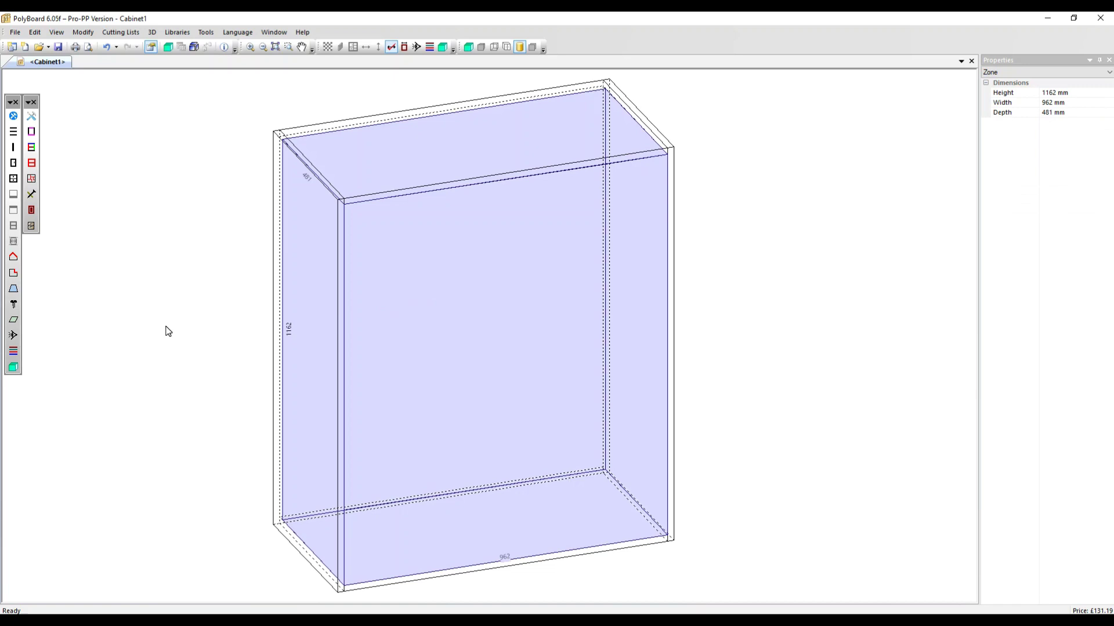
Add a fixed shelf positioned by distance from the top, at 300 mm
left_click(14, 133)
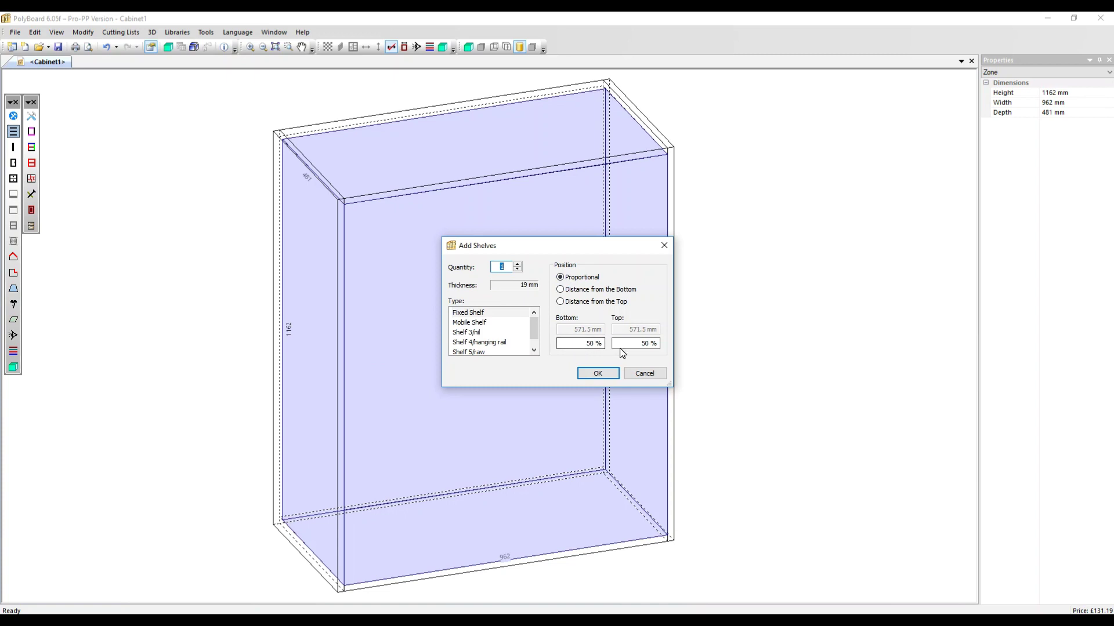
left_click(570, 294)
left_click(570, 302)
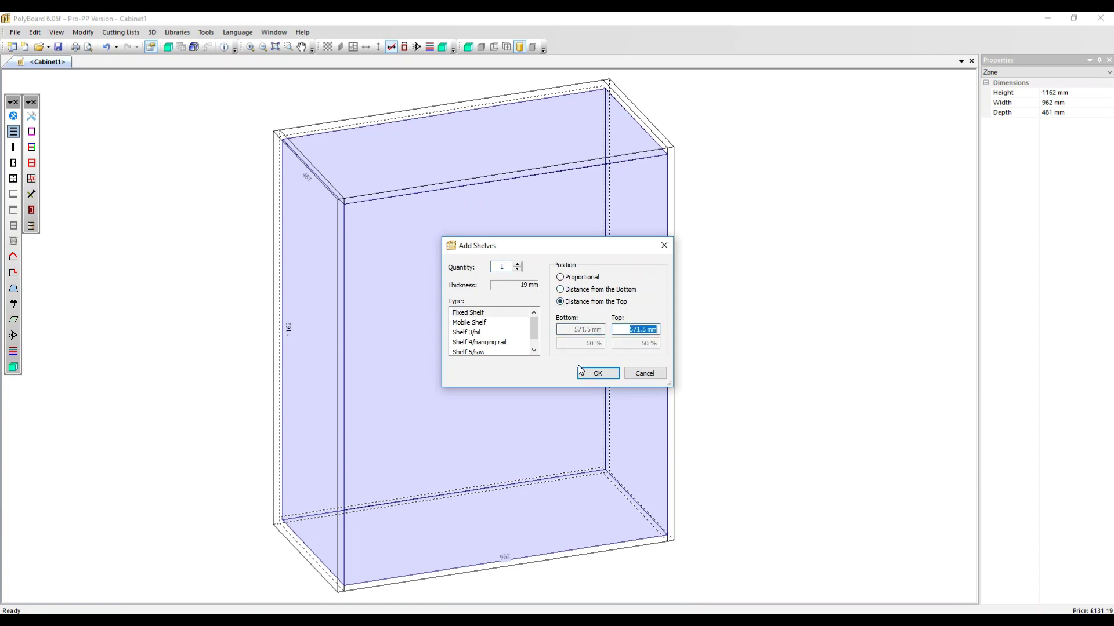
type("300")
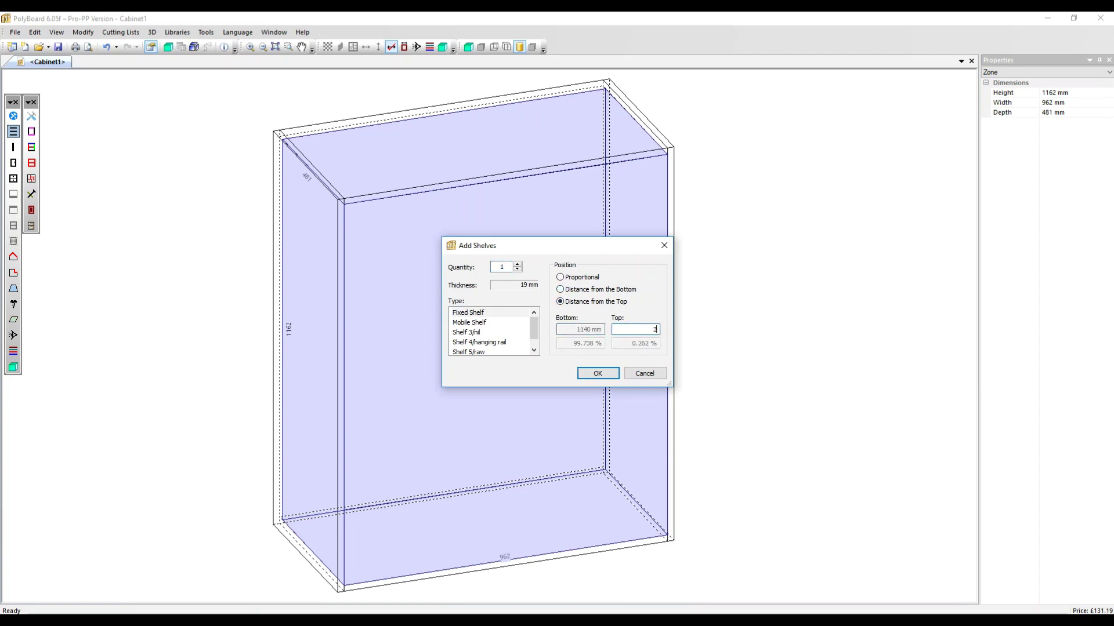
left_click(597, 374)
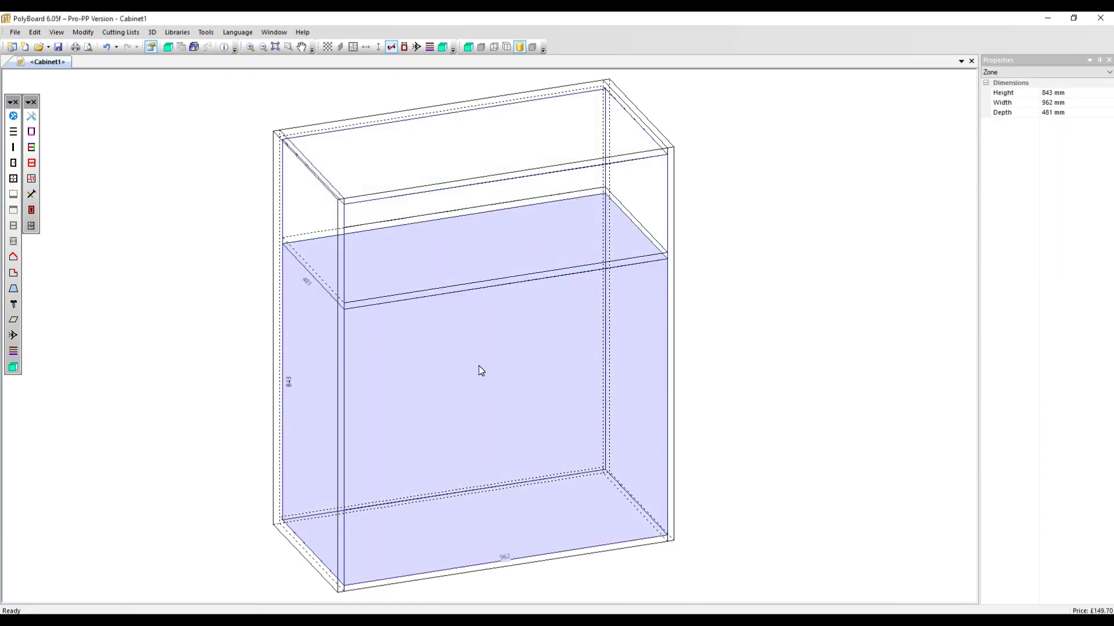
Add three equidistant shelves to the lower zone, leaving 196.5 mm-high spaces
left_click(13, 131)
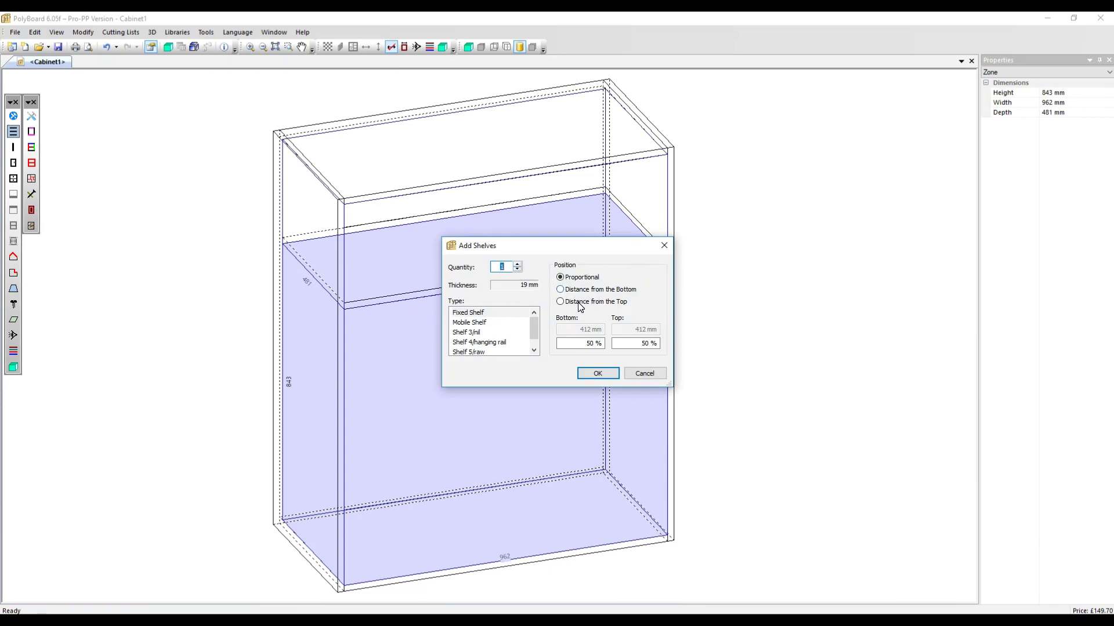
left_click(517, 265)
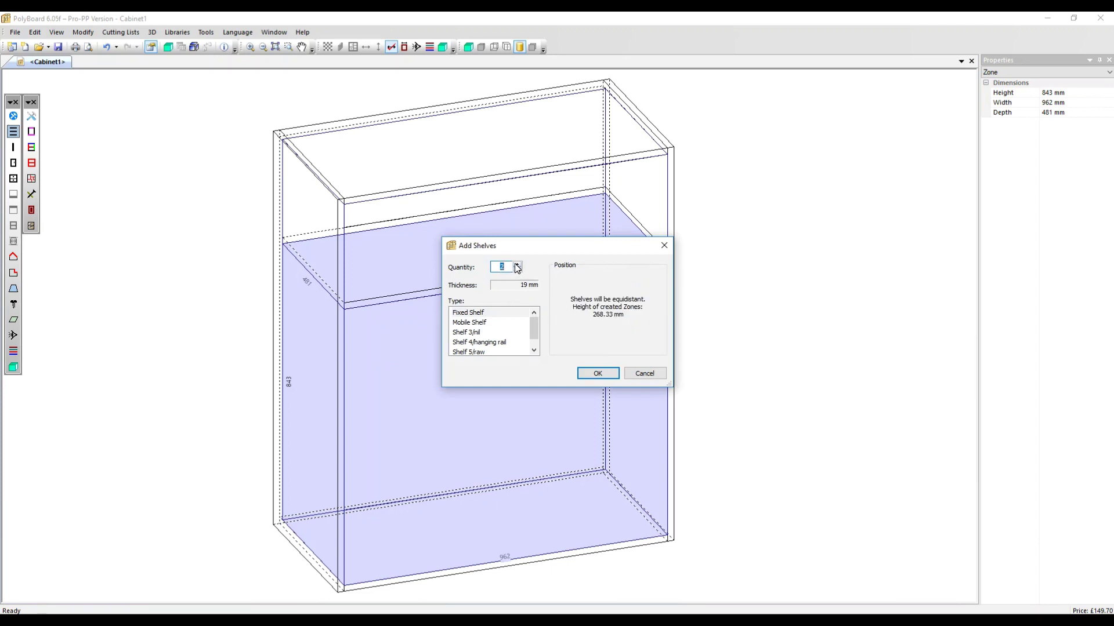
left_click(516, 264)
left_click(589, 376)
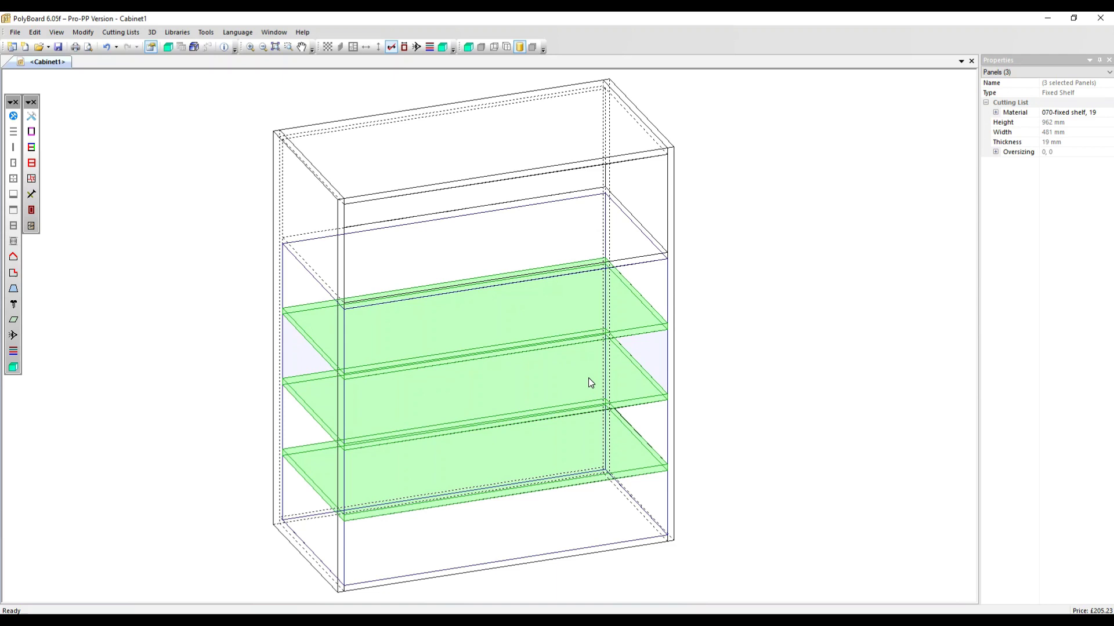
Delete the bottom shelf with the freed space redistributed, then undo the deletion
left_click(550, 277)
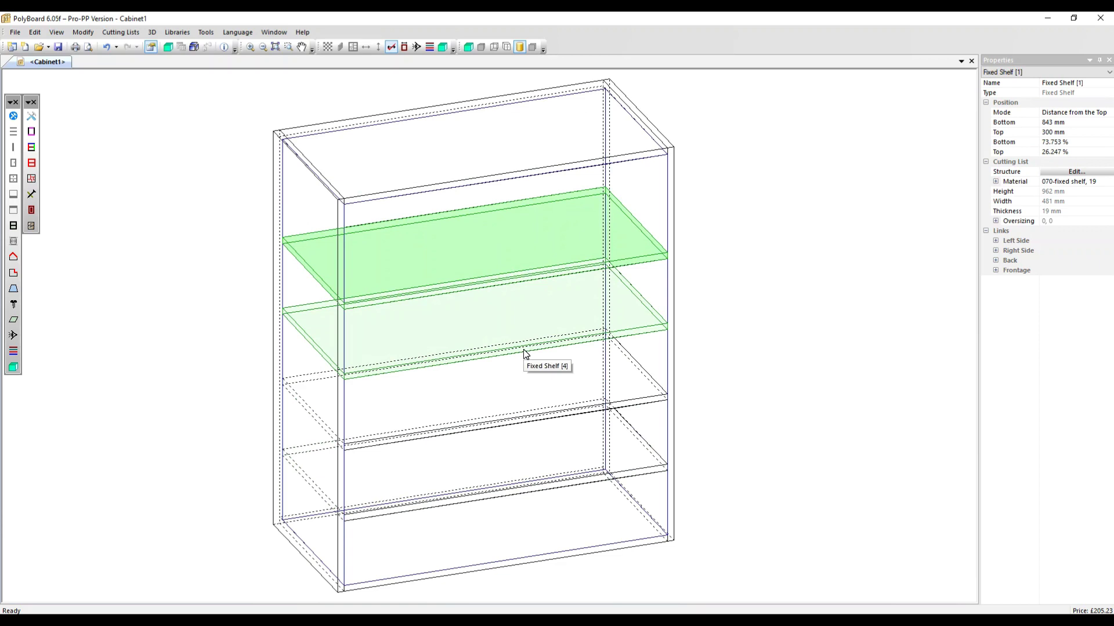
right_click(497, 493)
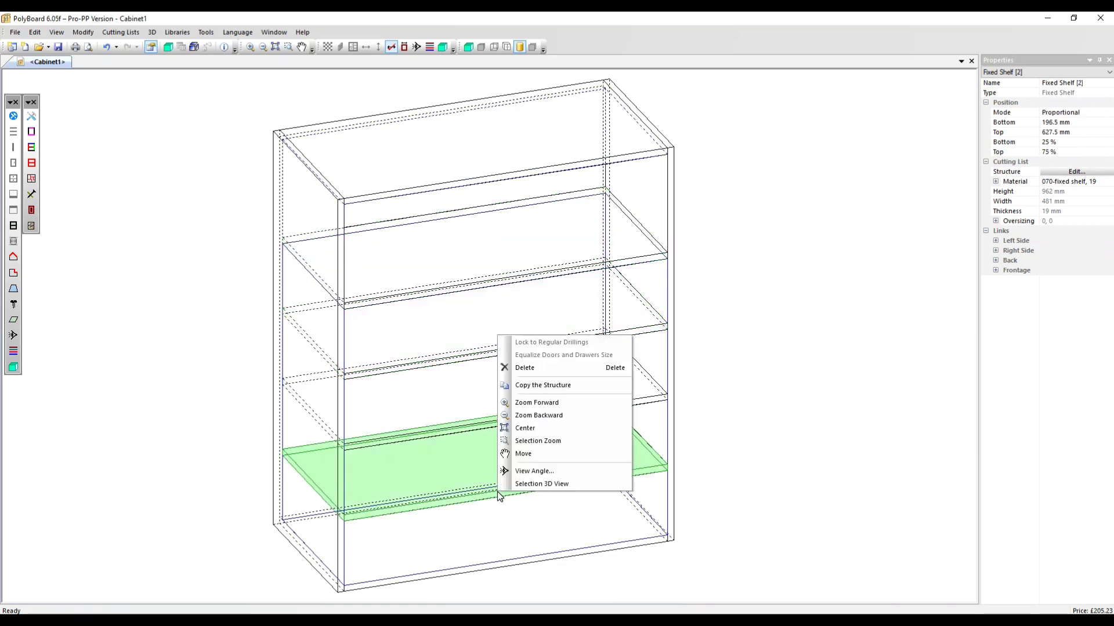
left_click(522, 369)
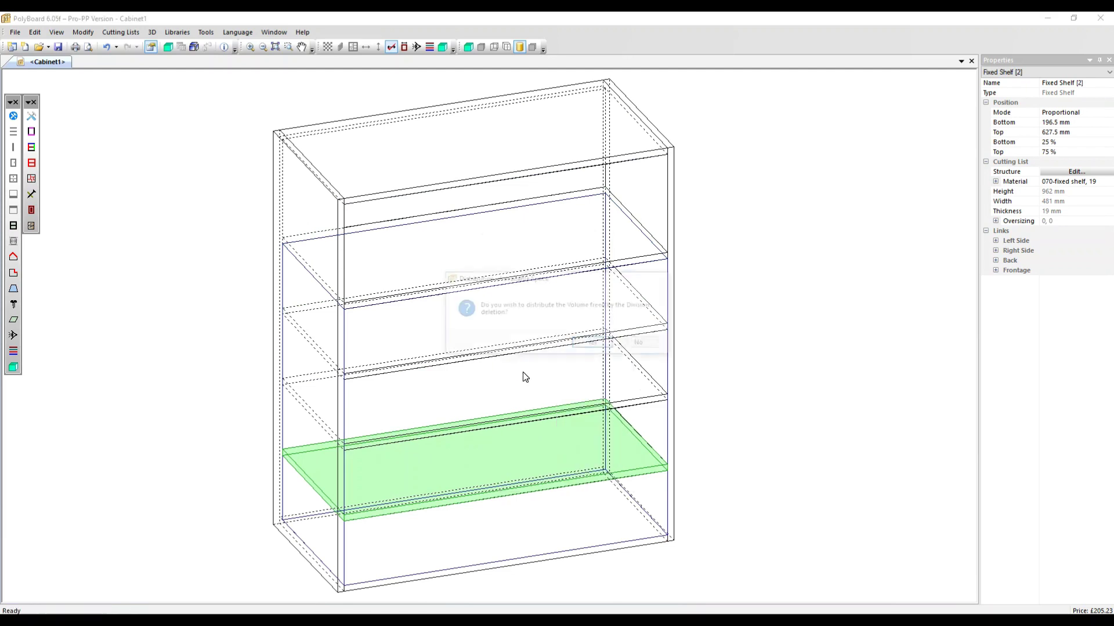
left_click(596, 341)
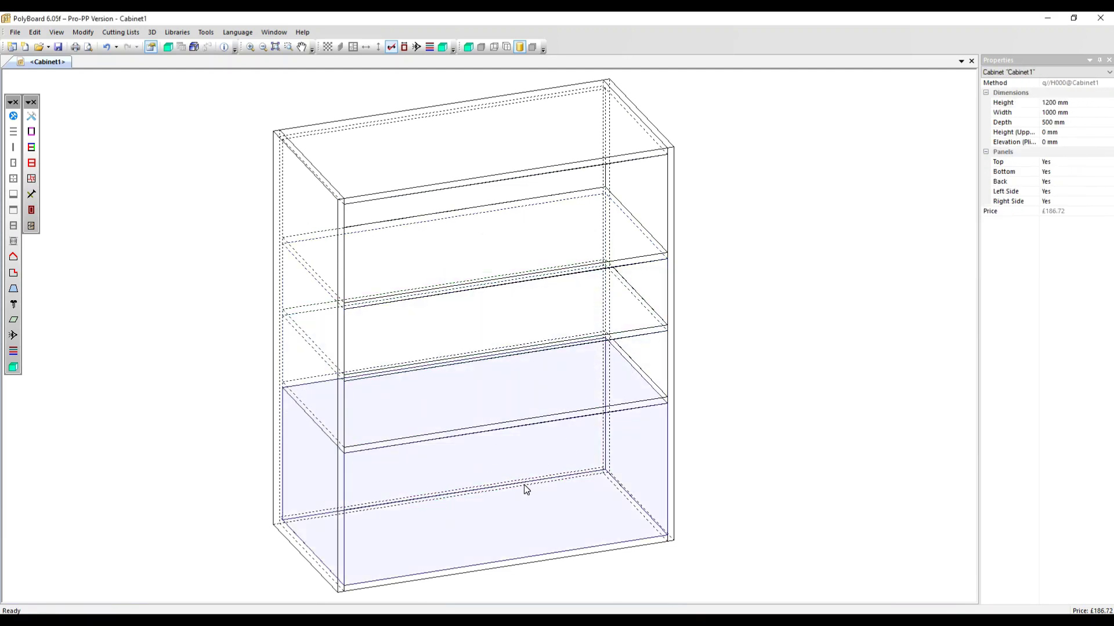
left_click(106, 48)
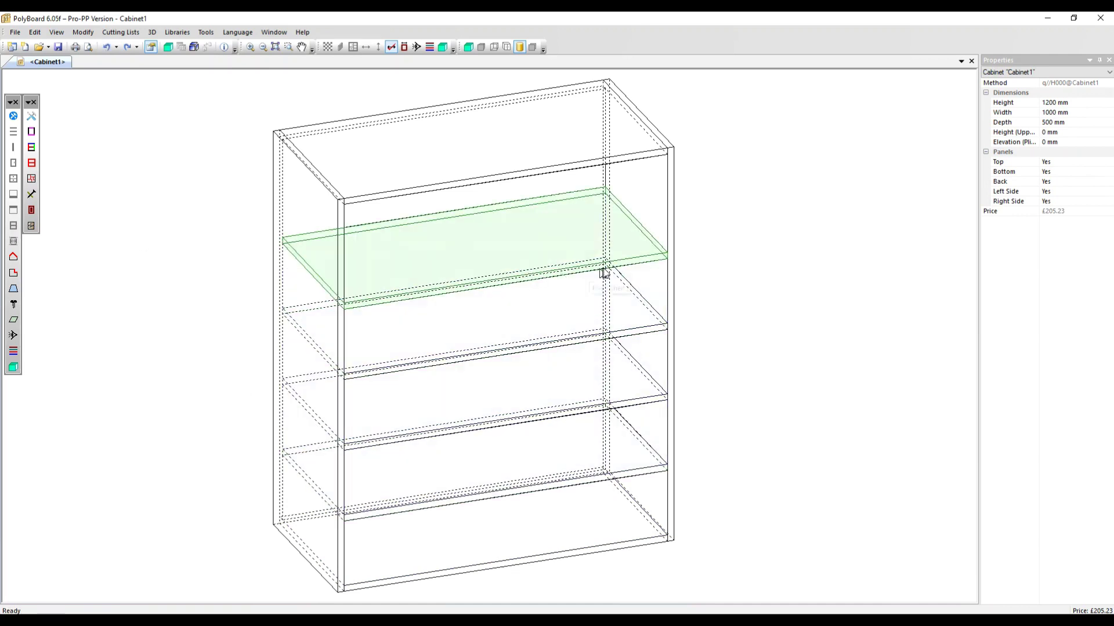
Delete the topmost shelf together with its zones, leaving the carcass empty
left_click(629, 267)
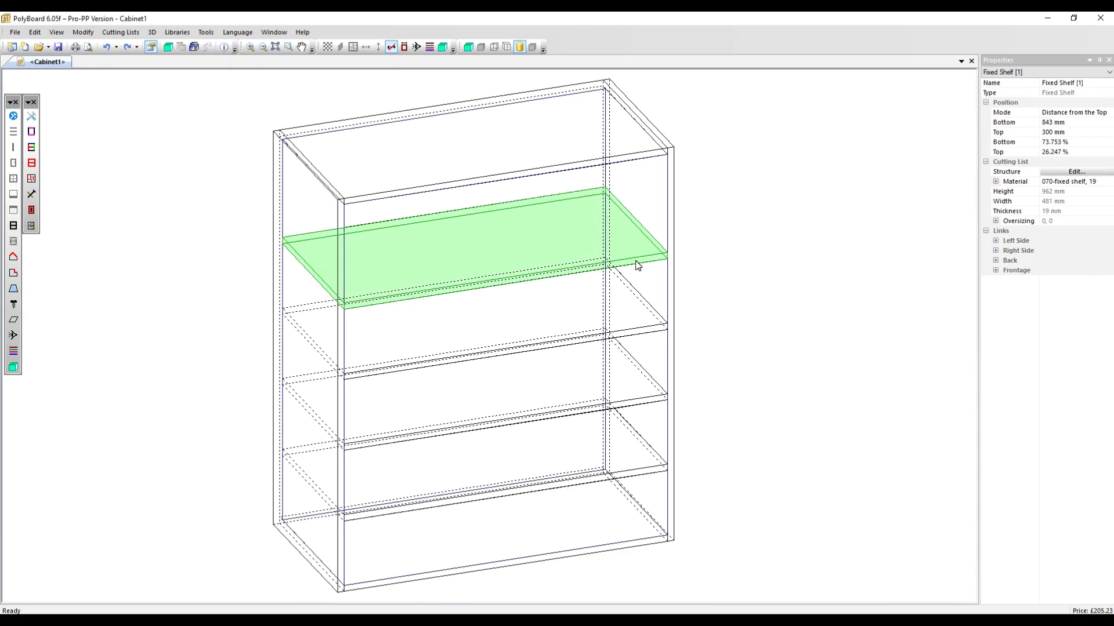
right_click(636, 265)
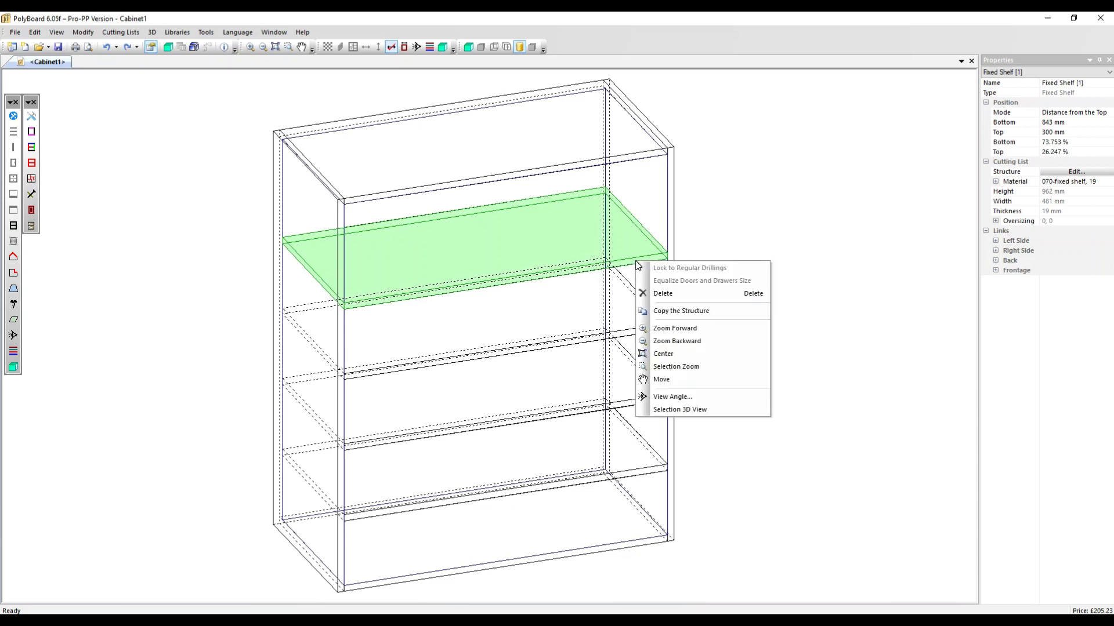
left_click(660, 291)
left_click(598, 345)
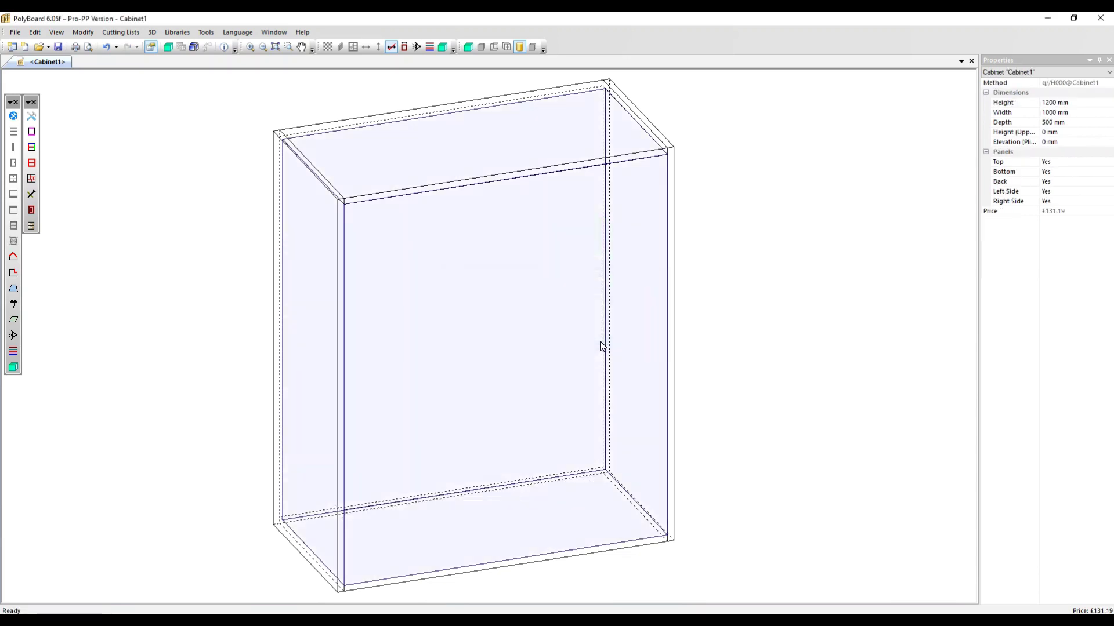
Add a Shelf 3/nil shelf at mid-height in the empty cabinet interior
left_click(478, 342)
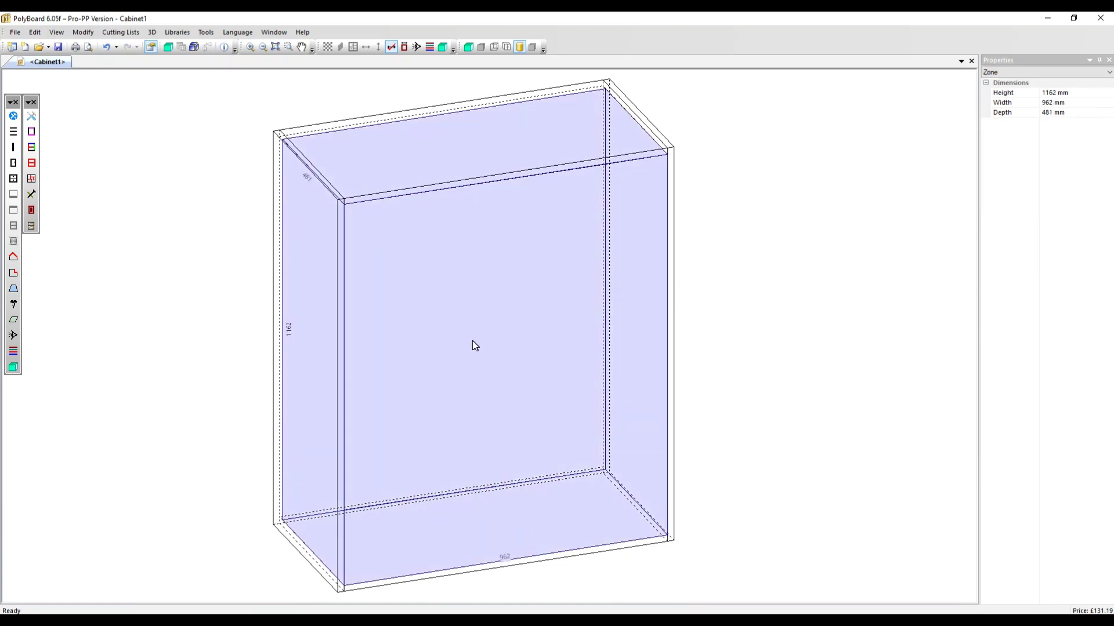
left_click(18, 138)
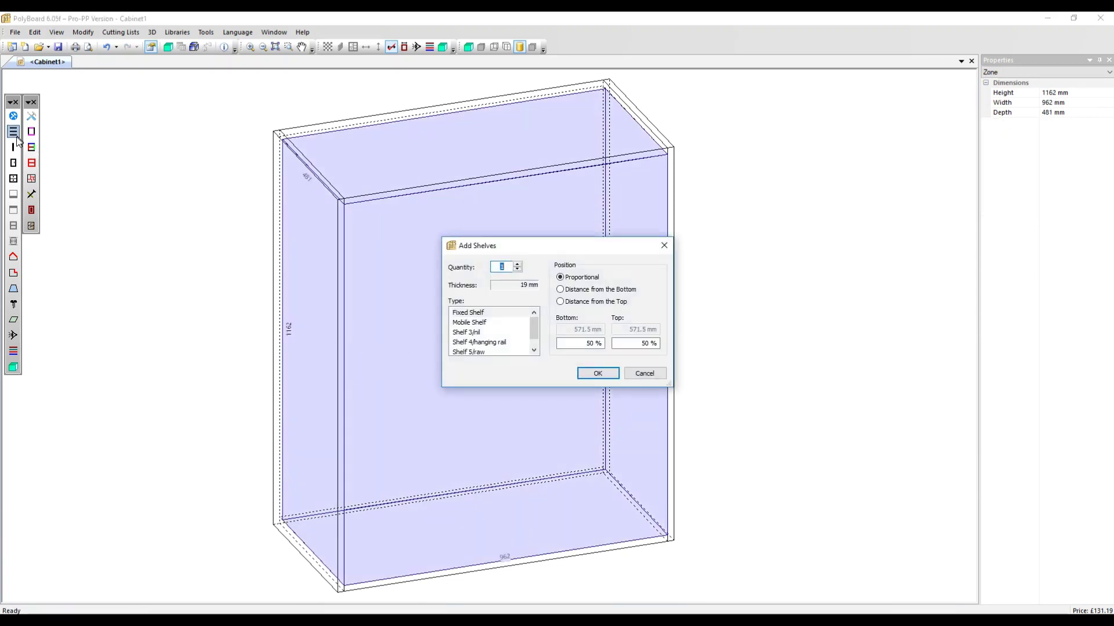
left_click(479, 333)
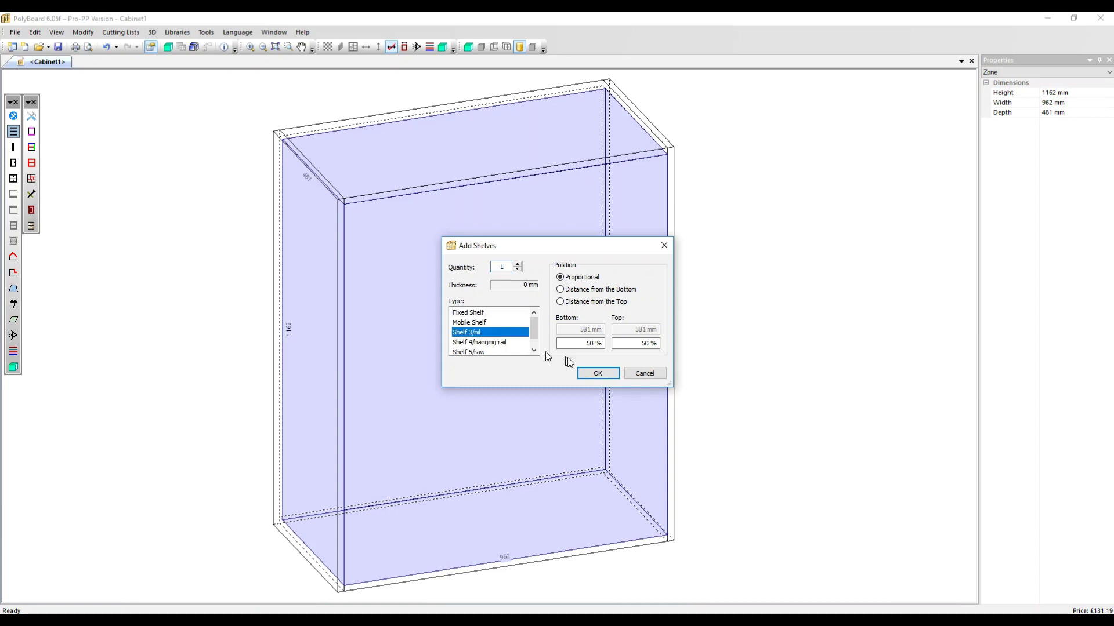
left_click(596, 374)
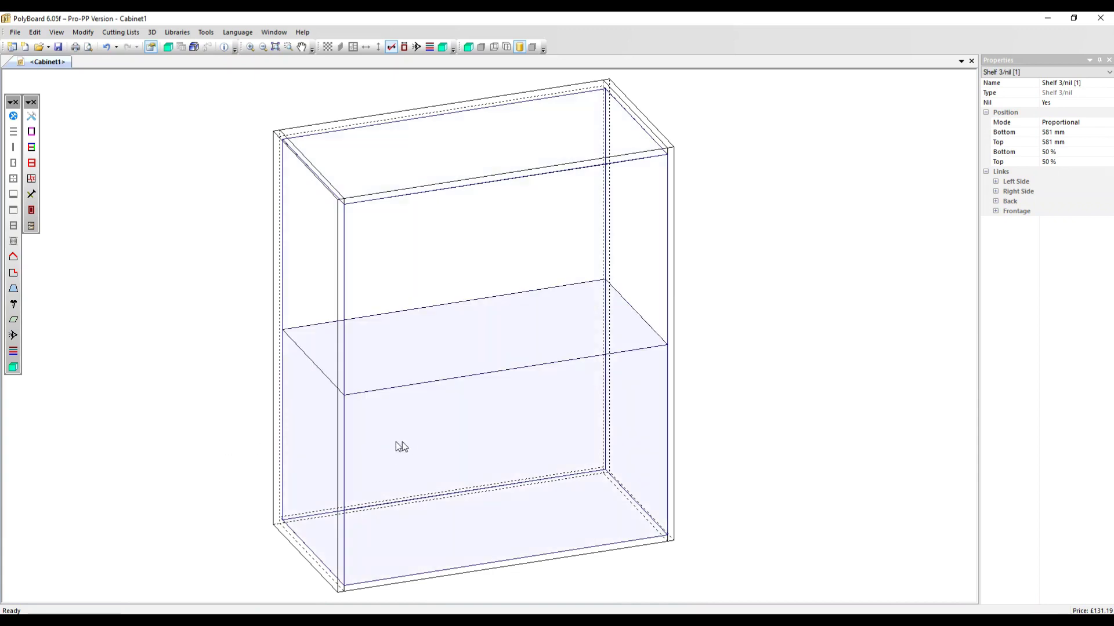
Show nil panels in the view, then delete the green nil shelf
left_click(14, 321)
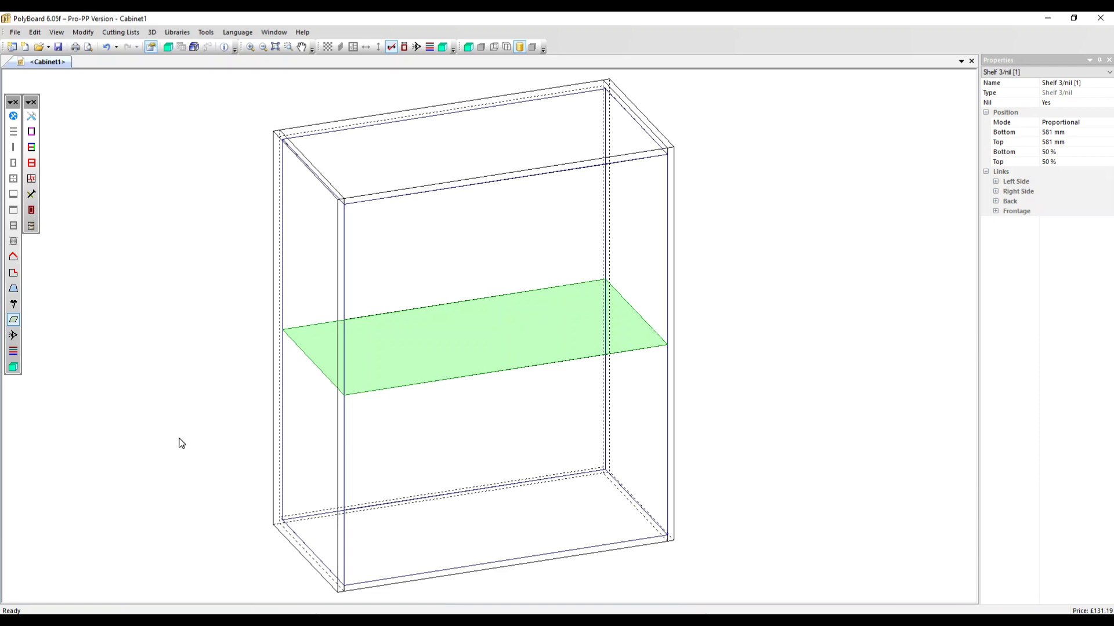
right_click(428, 387)
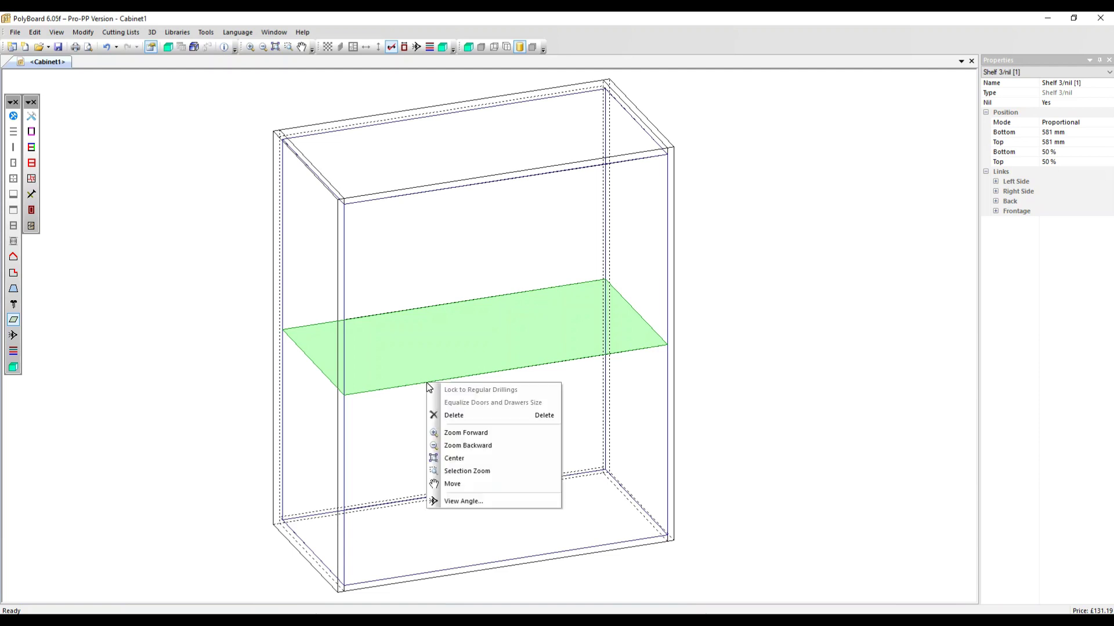
left_click(447, 415)
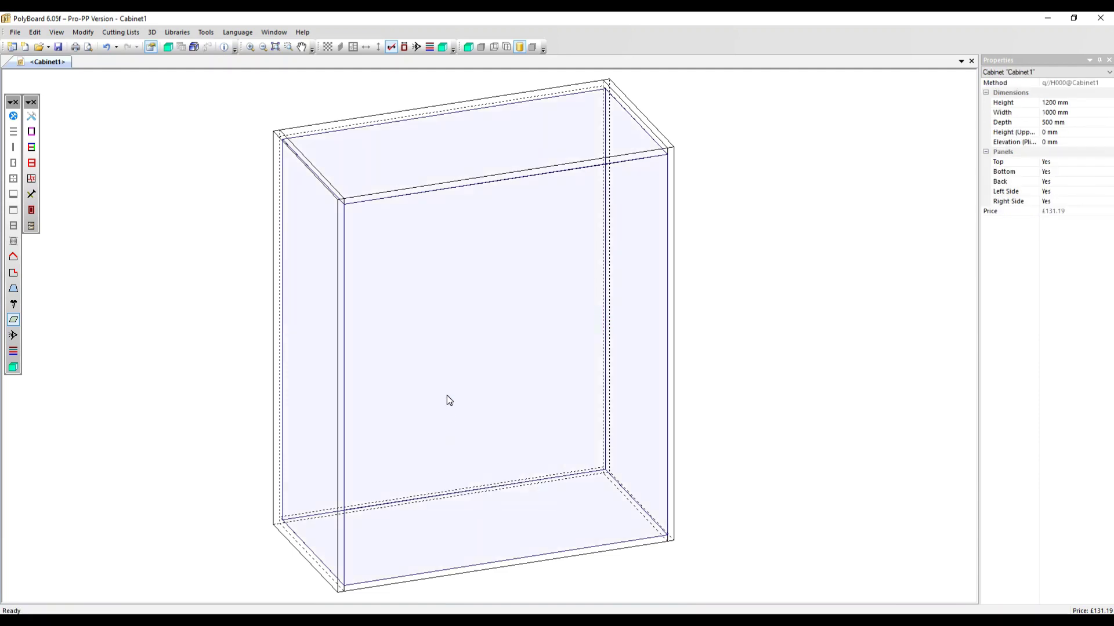
left_click(446, 397)
left_click(21, 138)
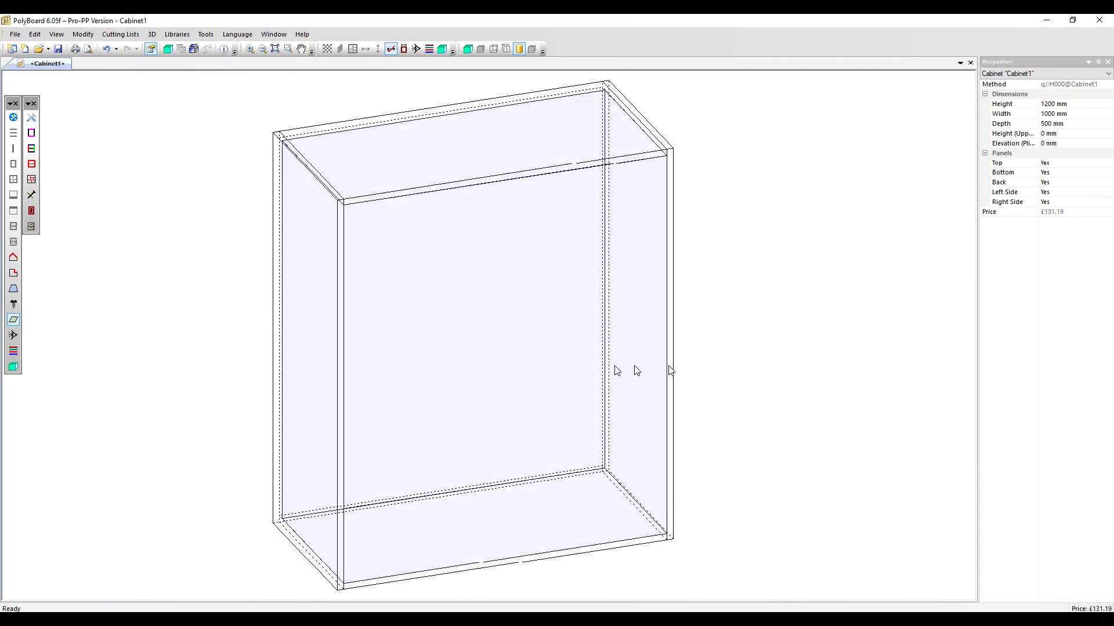
Add one proportional 19 mm upright, splitting the interior into two 471.5 mm zones
left_click(476, 319)
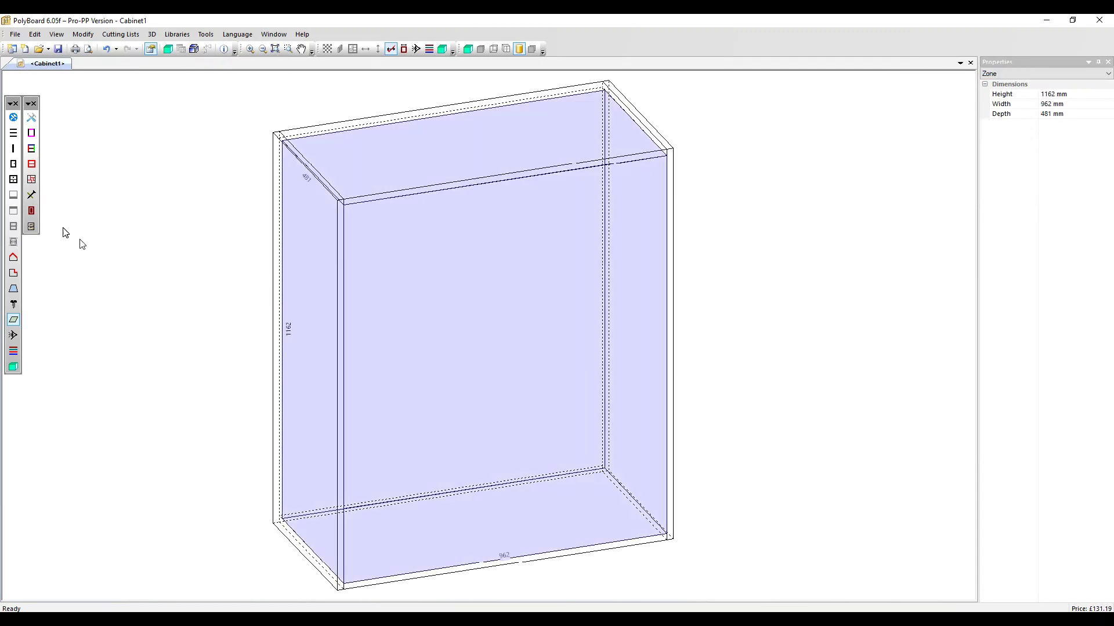
left_click(13, 152)
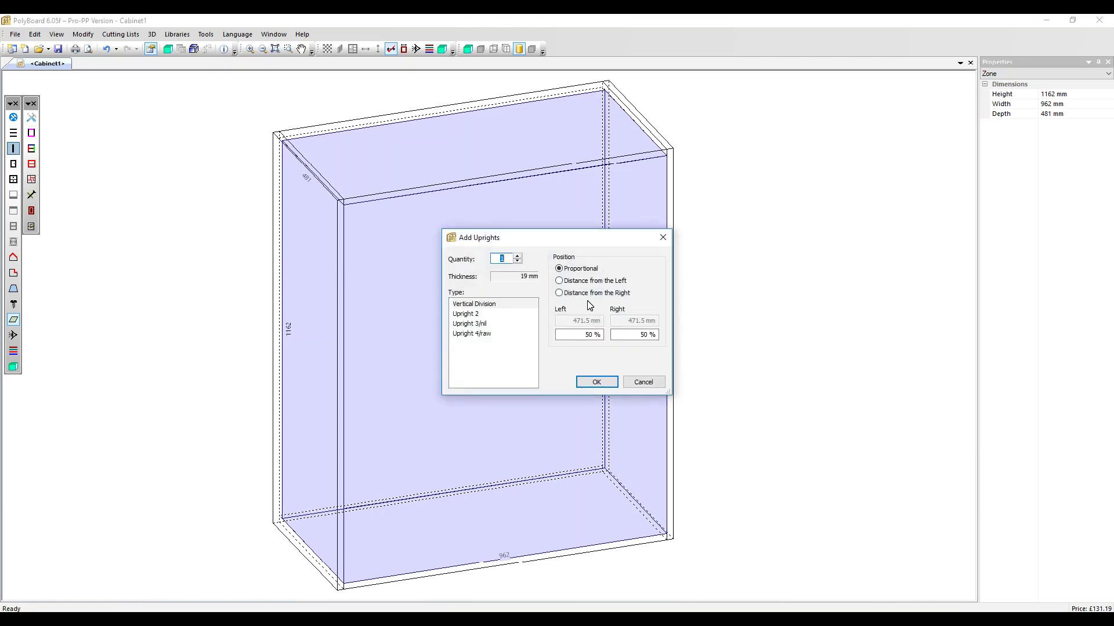
left_click(596, 382)
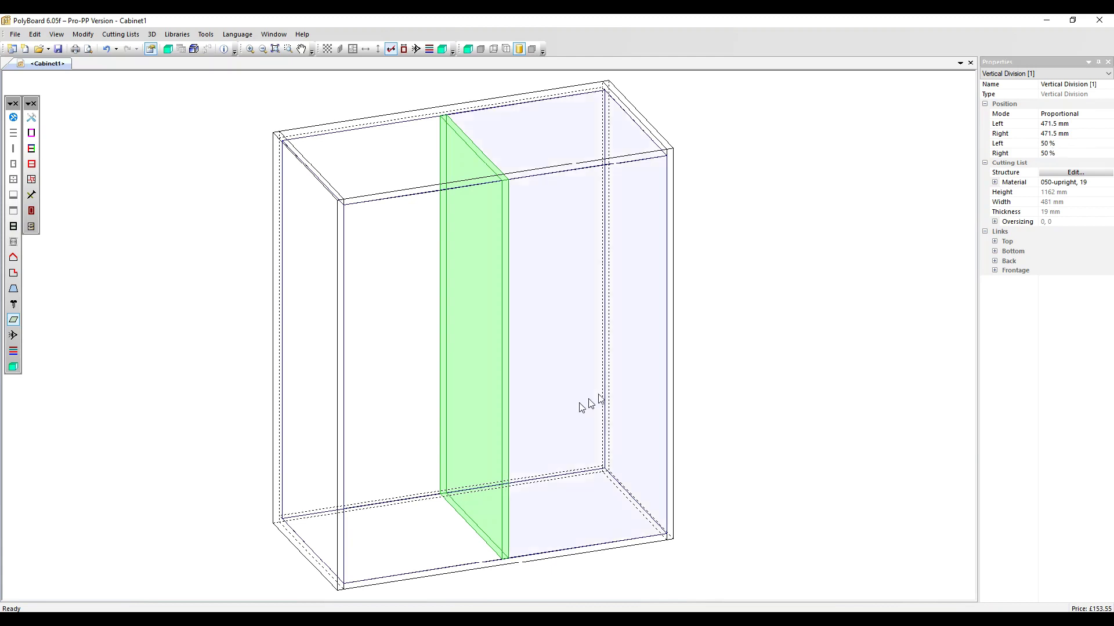
Add three equidistant uprights to the right 471.5 mm zone, leaving 103.63 mm spaces
left_click(554, 346)
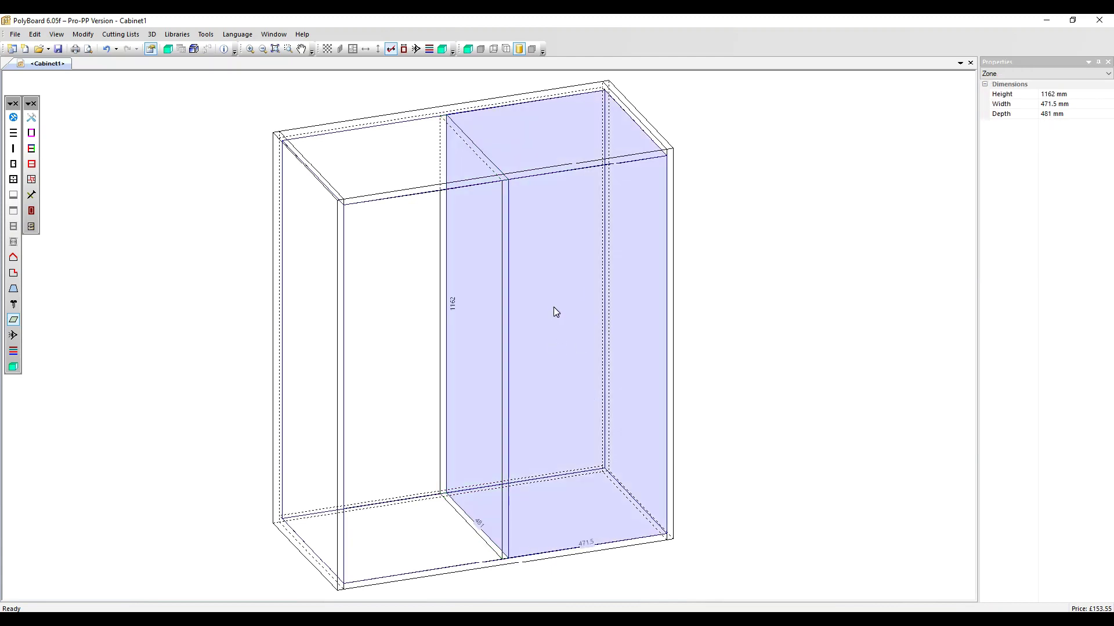
left_click(14, 149)
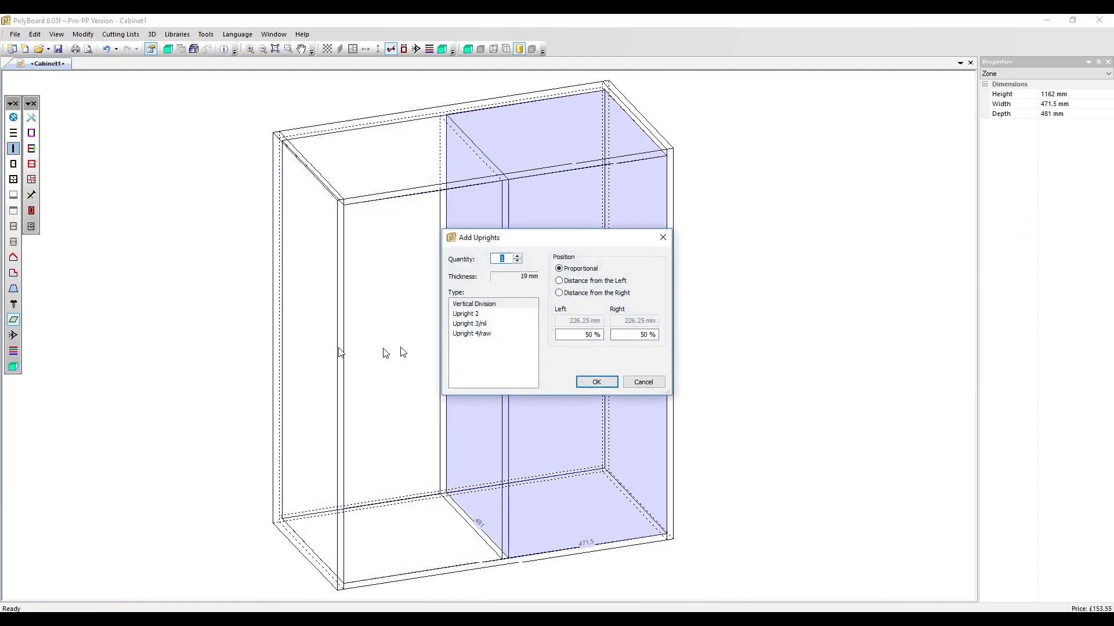
left_click(518, 257)
left_click(517, 256)
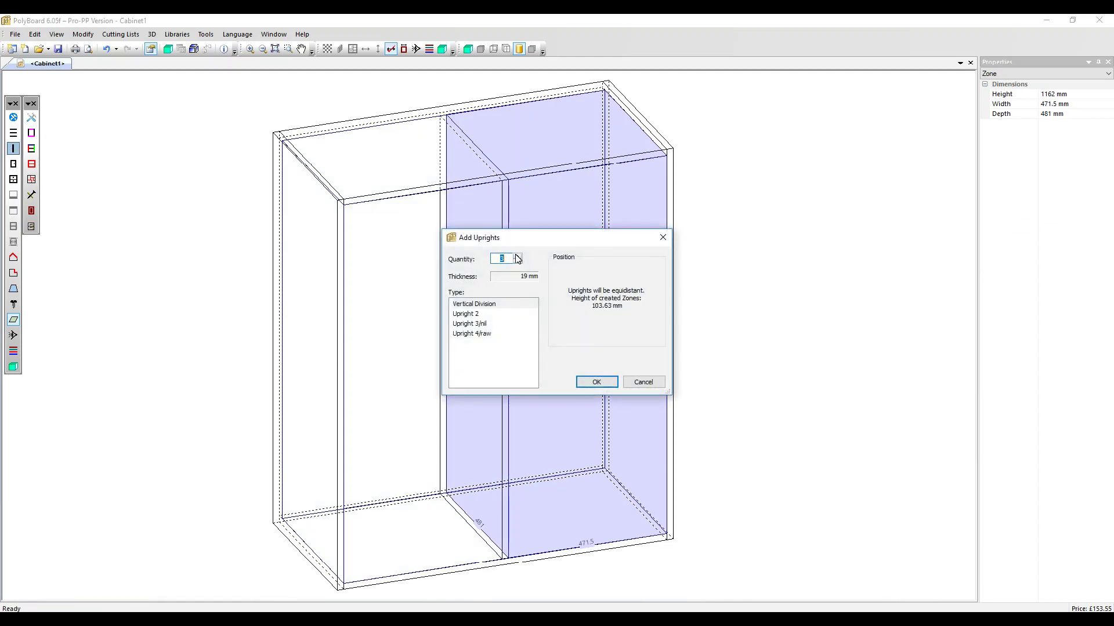
left_click(595, 382)
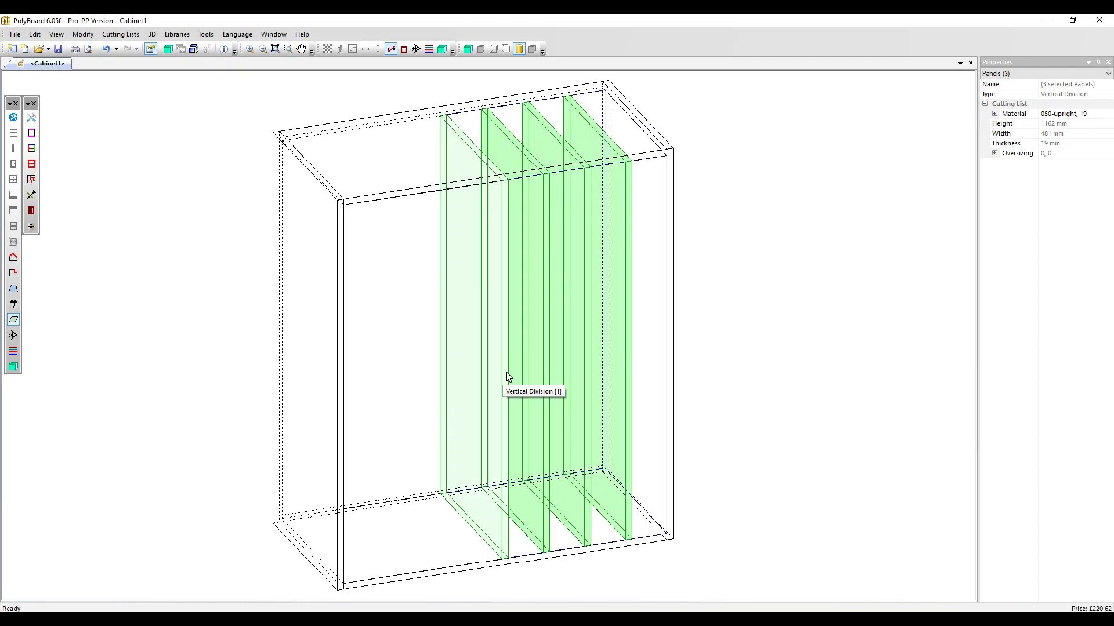
Set Vertical Division [1]'s Left value to 200 mm in Properties
left_click(507, 376)
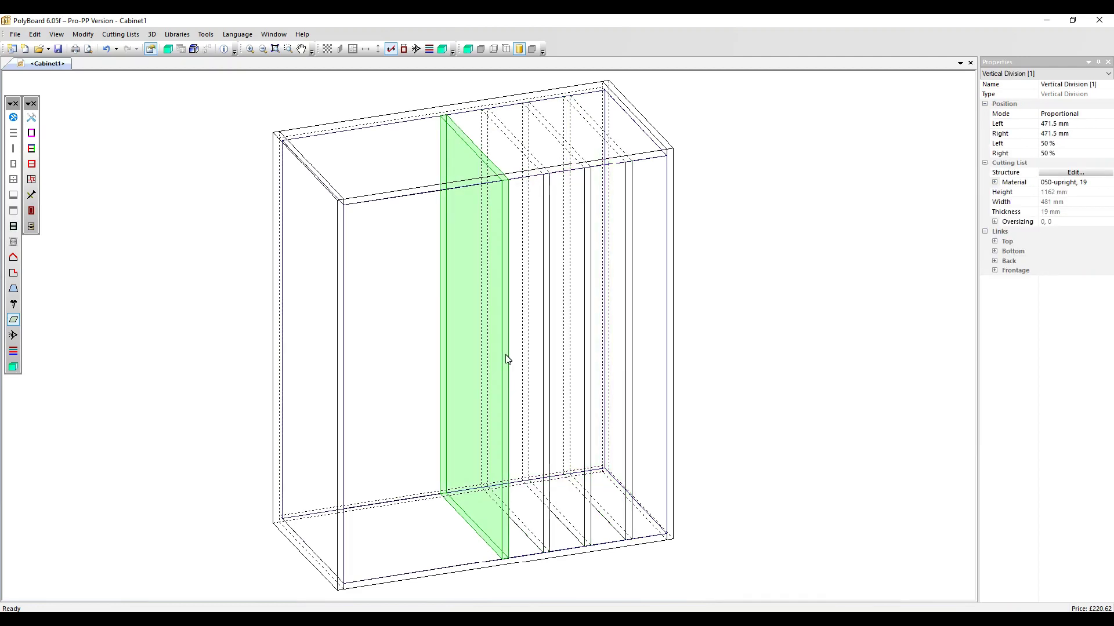
left_click(1053, 122)
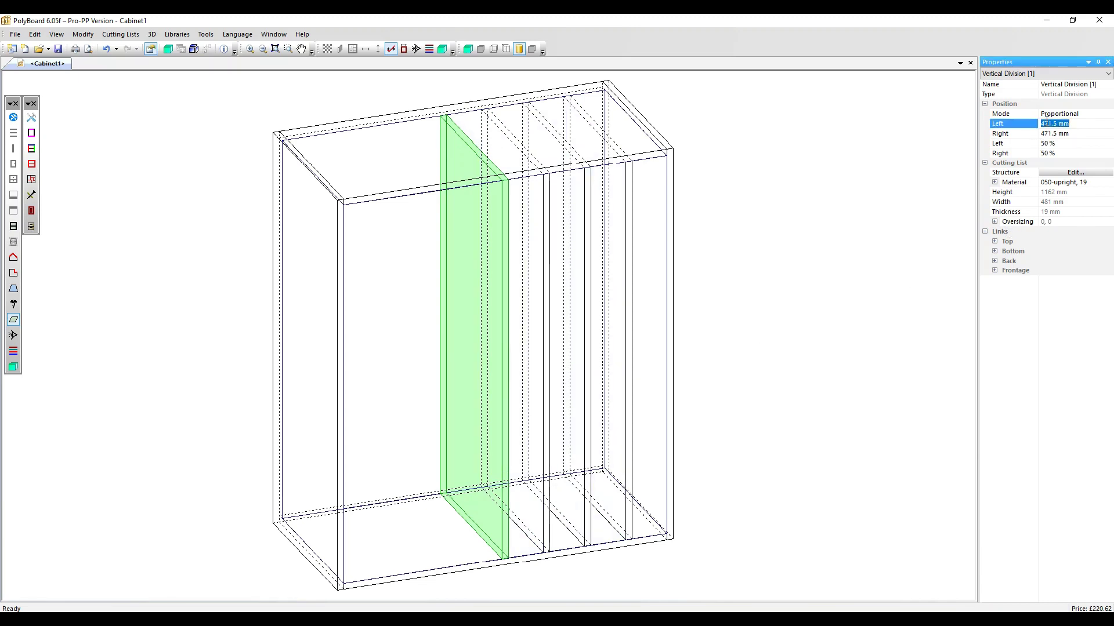
type("200")
key("Return")
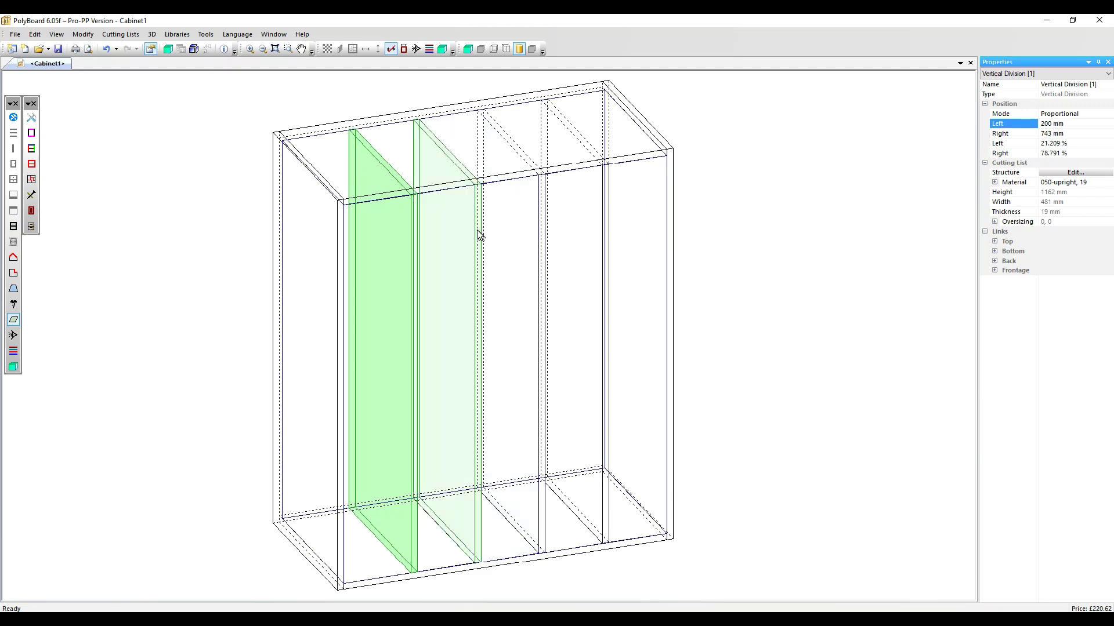